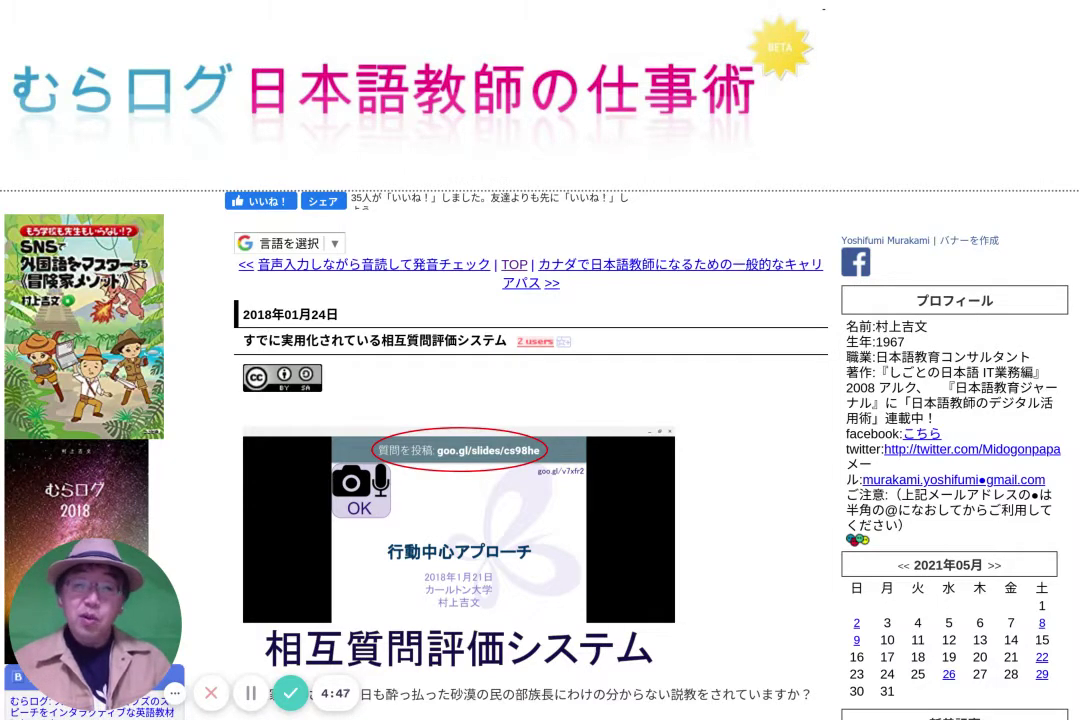
# Load the pasted Google Slides /copy link for the shared deck in a new Chrome tab
pyautogui.scroll(-1, 540, 400)
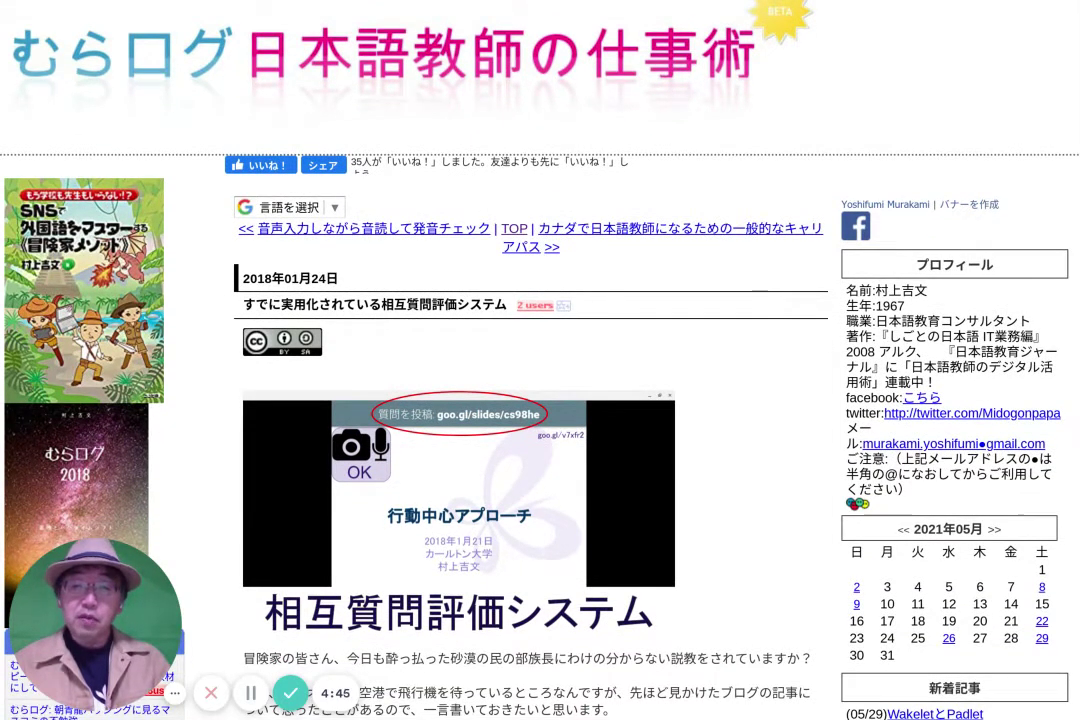
pyautogui.scroll(1, 540, 400)
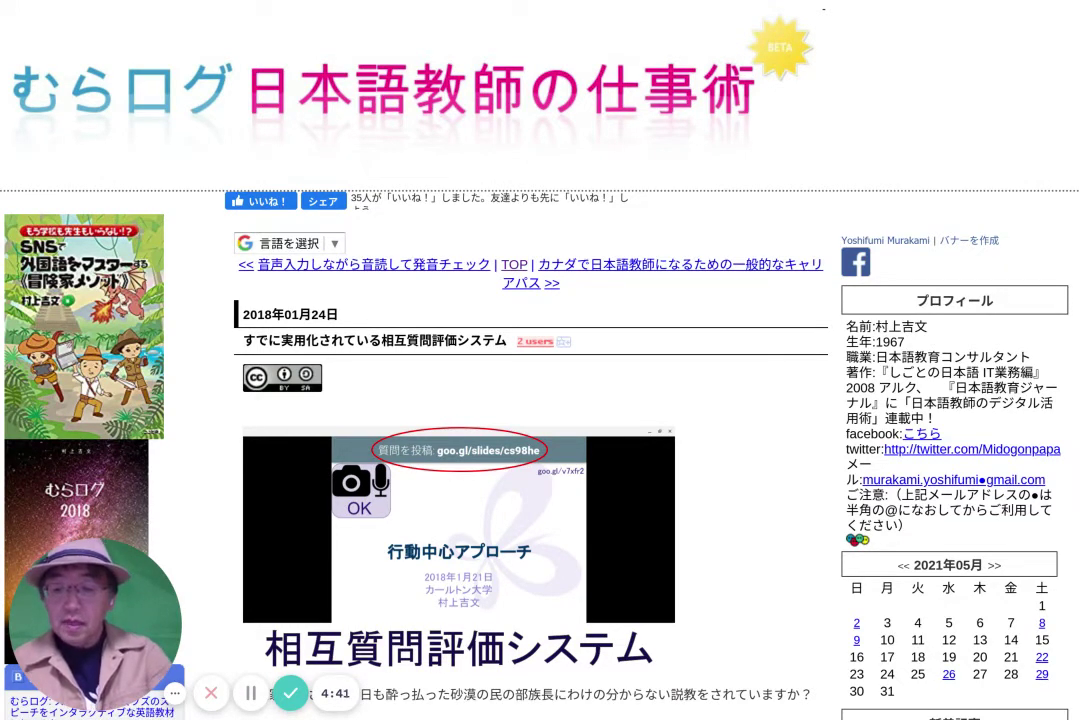
pyautogui.hotkey('ctrl', 't')
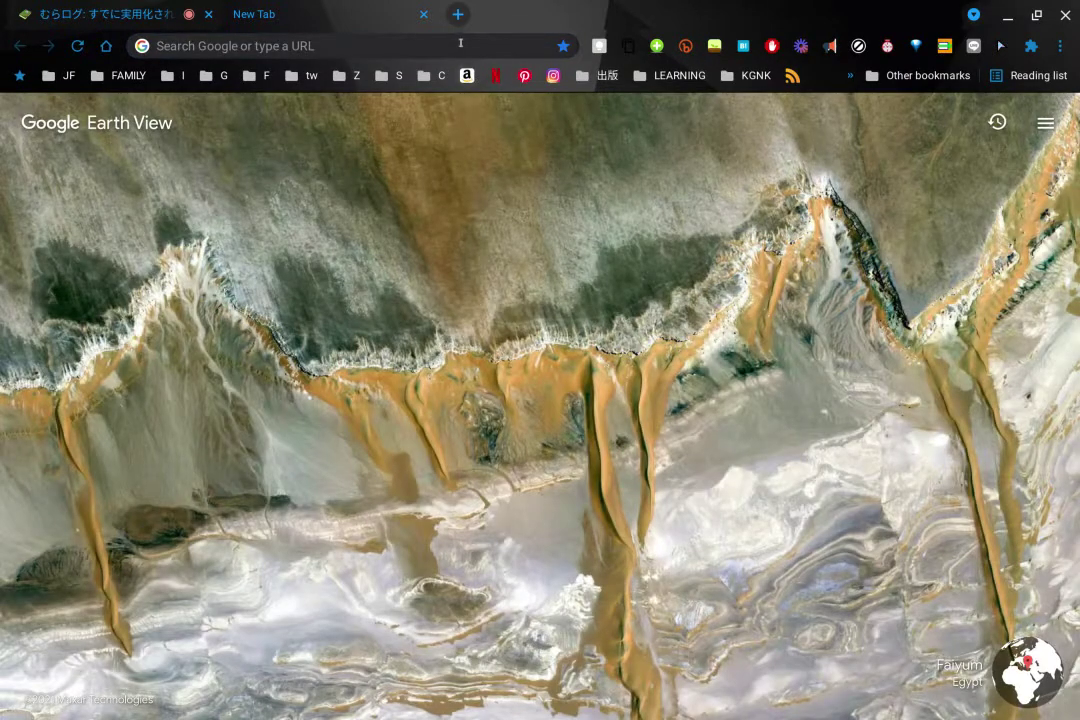
pyautogui.click(460, 42)
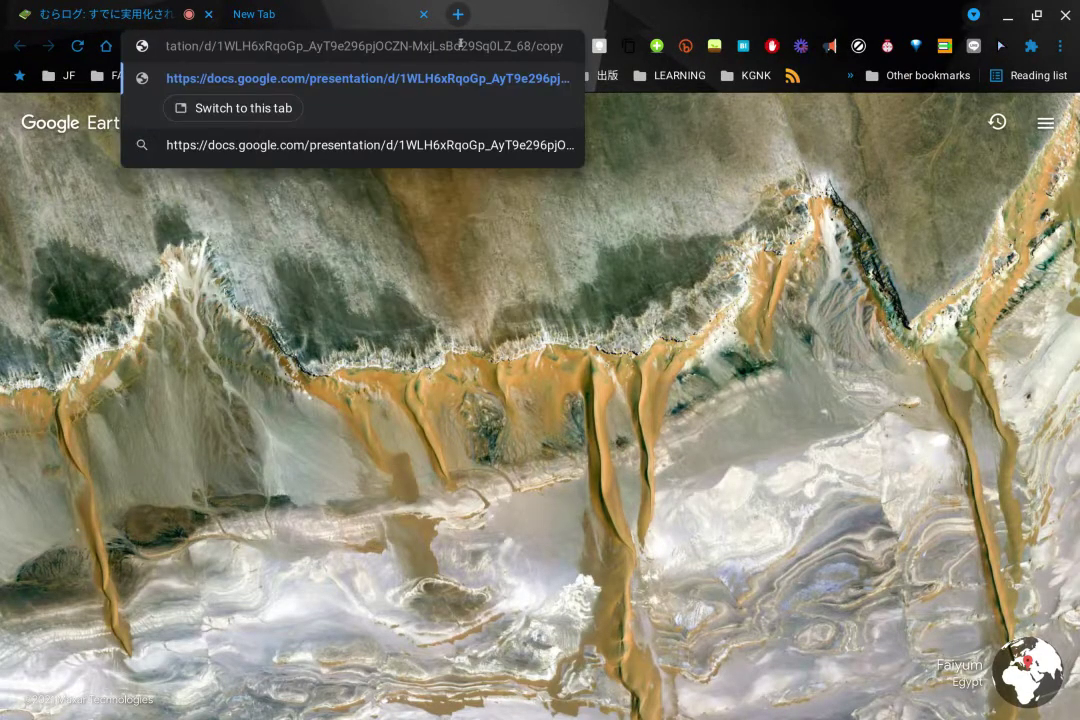
pyautogui.press('Return')
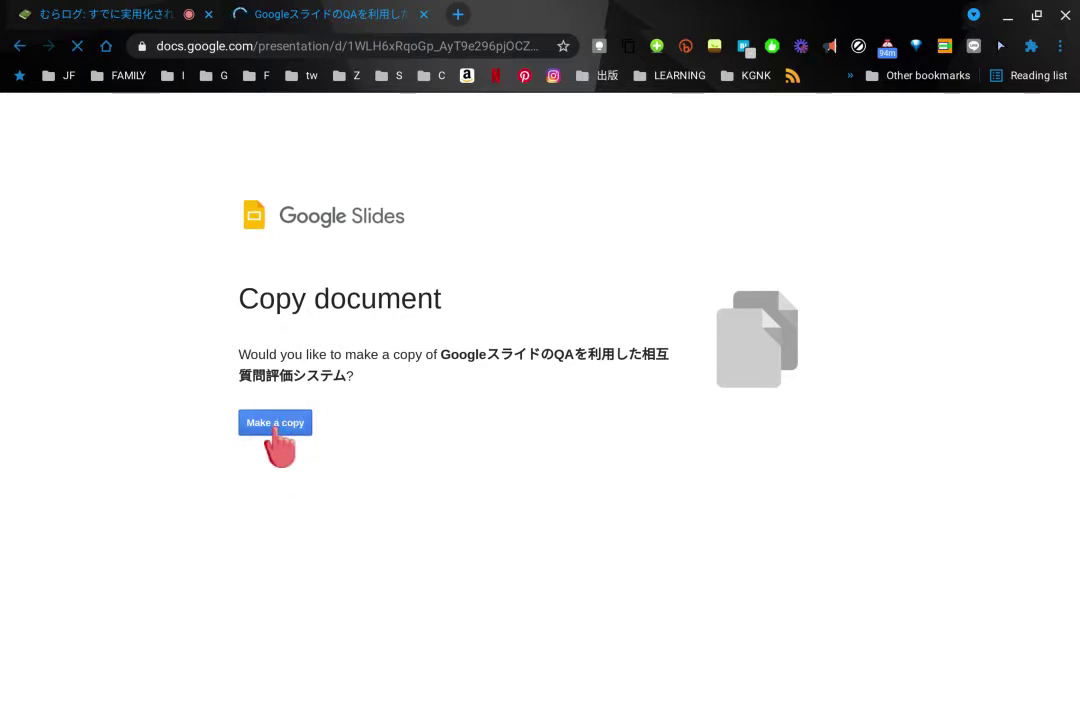
# Make a copy of the shared deck and present it in Presenter view
pyautogui.click(276, 428)
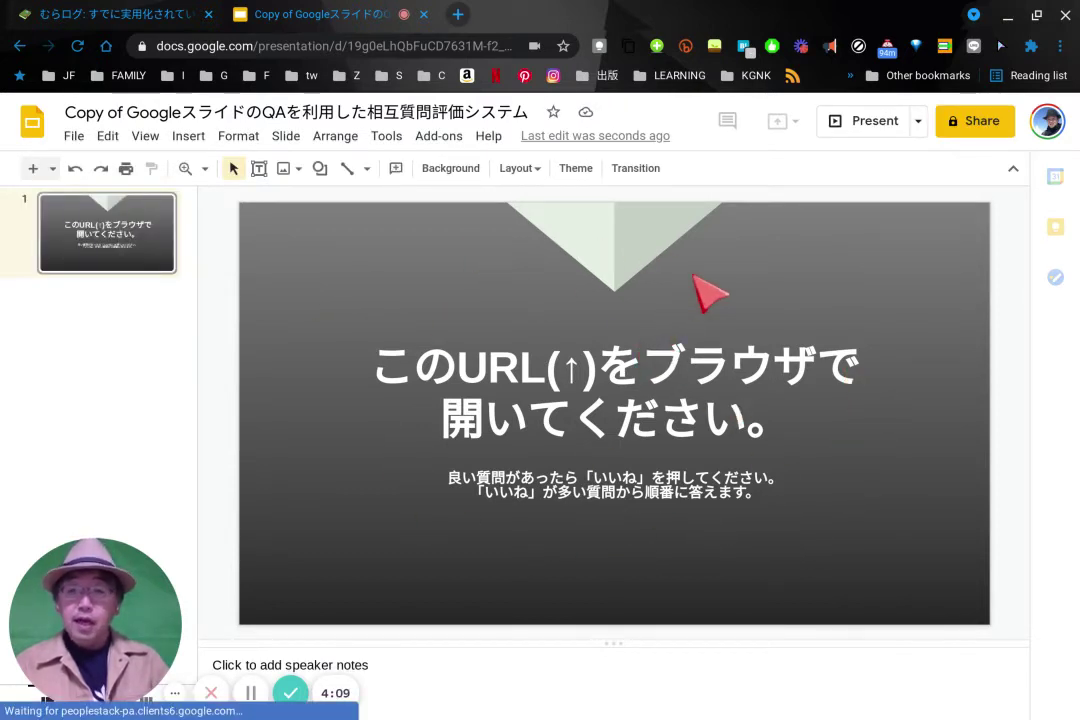
pyautogui.click(918, 121)
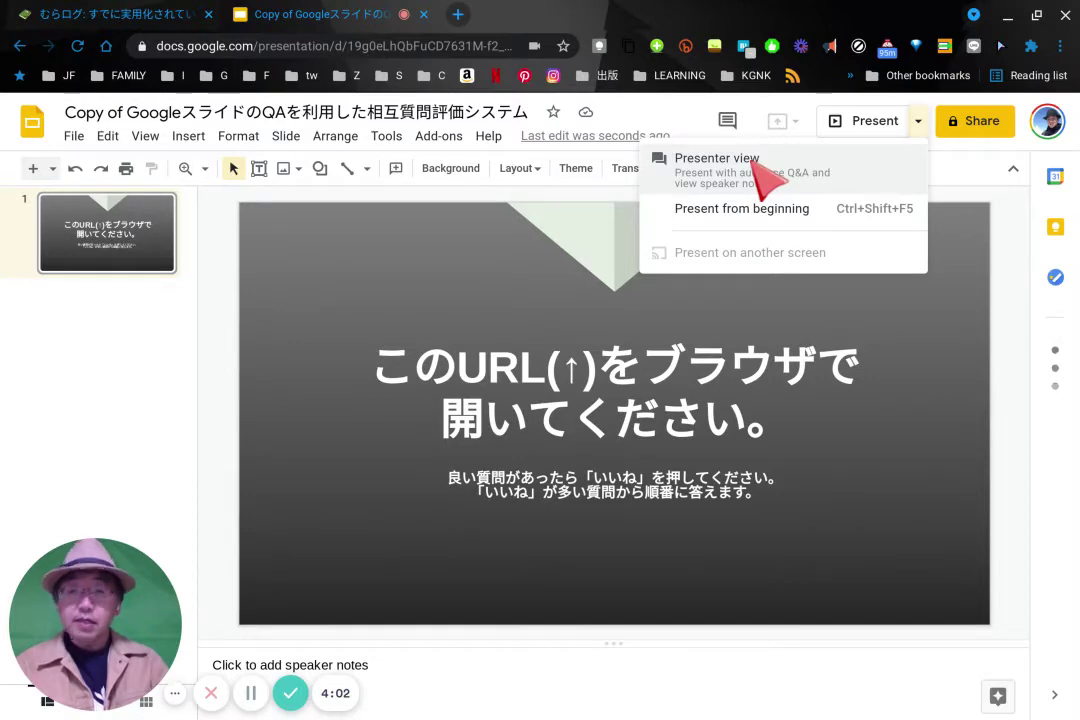
pyautogui.click(754, 163)
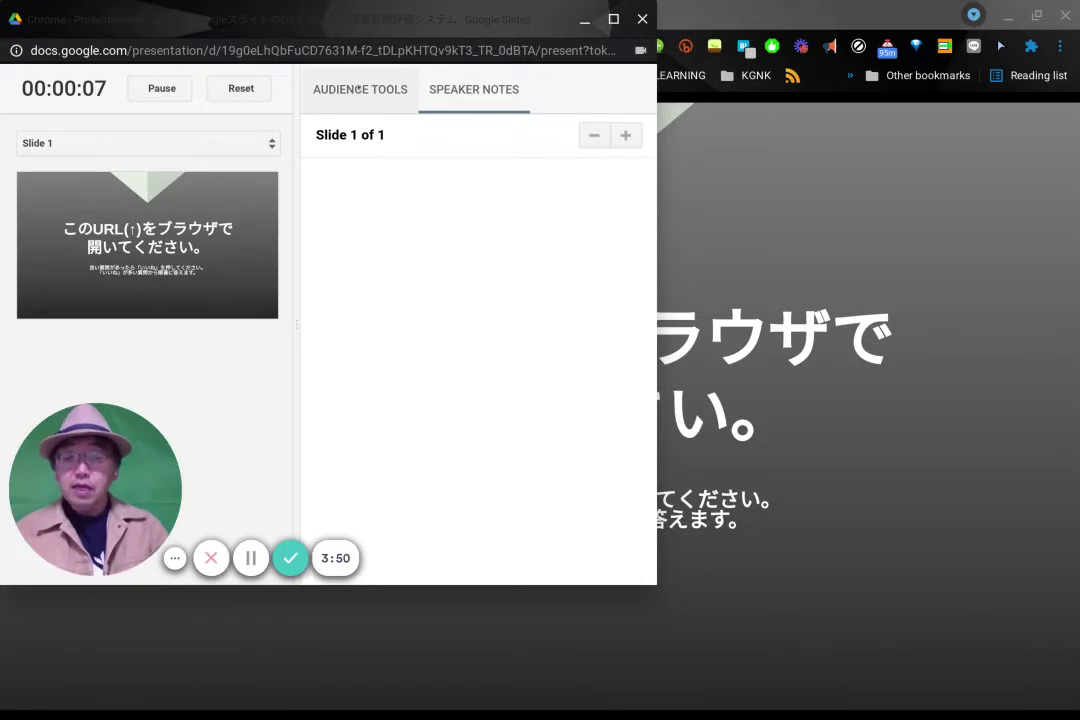
# Start a new Audience Tools Q&A session, then bring the running slideshow forward
pyautogui.click(358, 89)
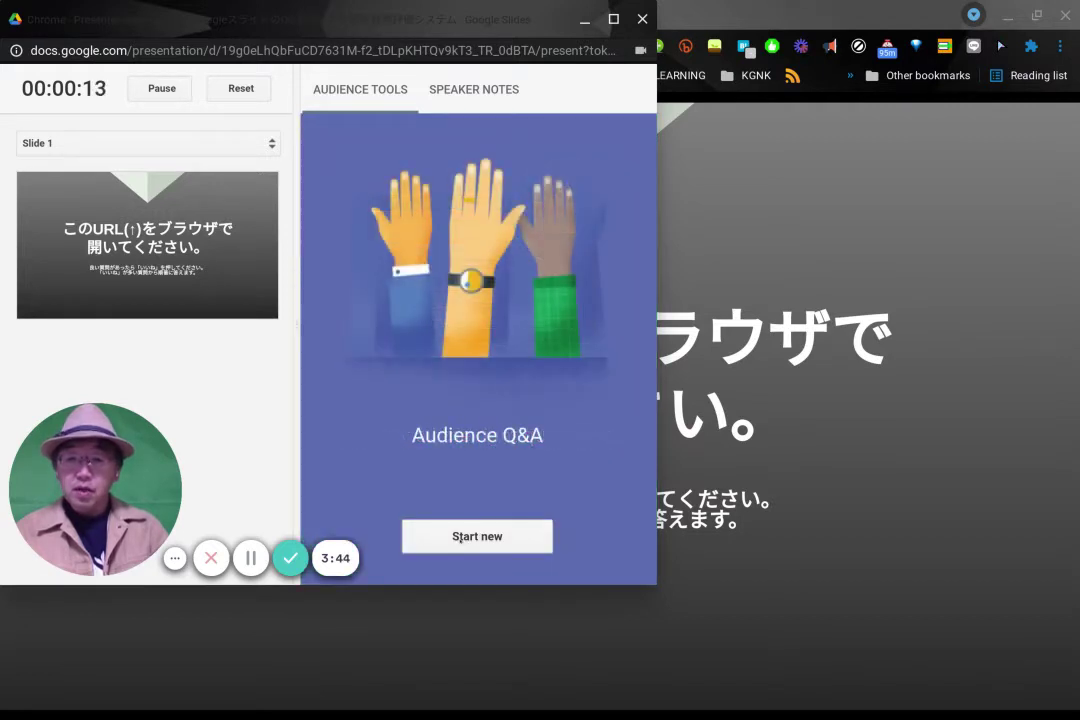
pyautogui.click(460, 537)
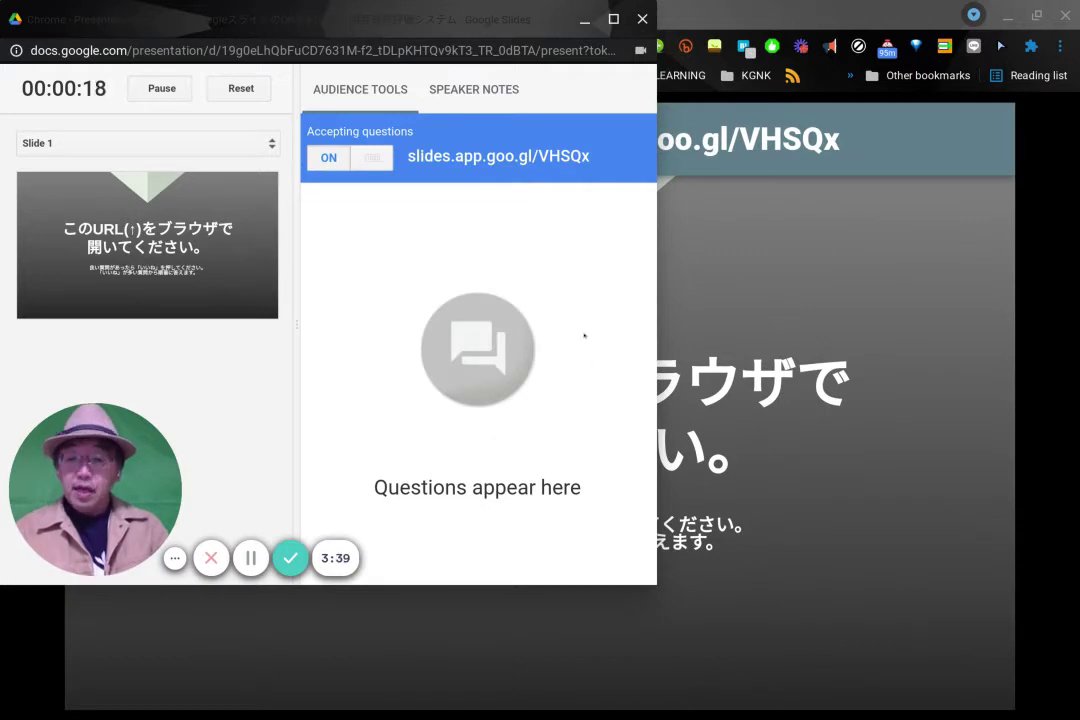
pyautogui.hotkey('alt', 'Tab')
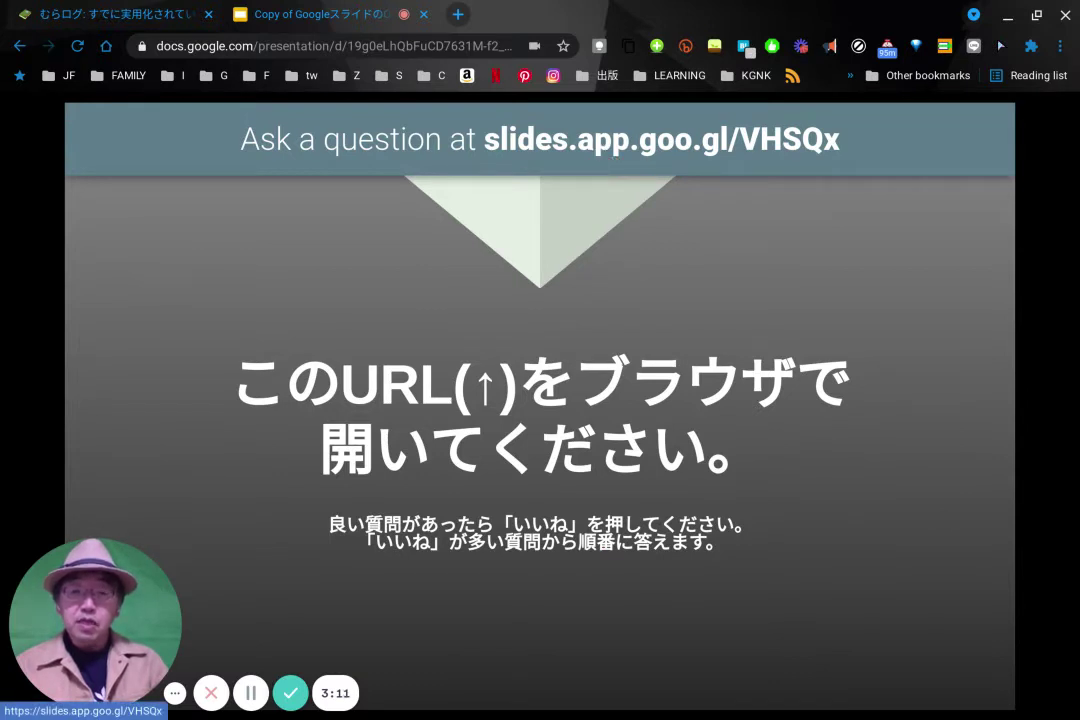
# Open the slide's Q&A link in a new window and submit the question インドに行ったことはありますか。
pyautogui.rightClick(648, 162)
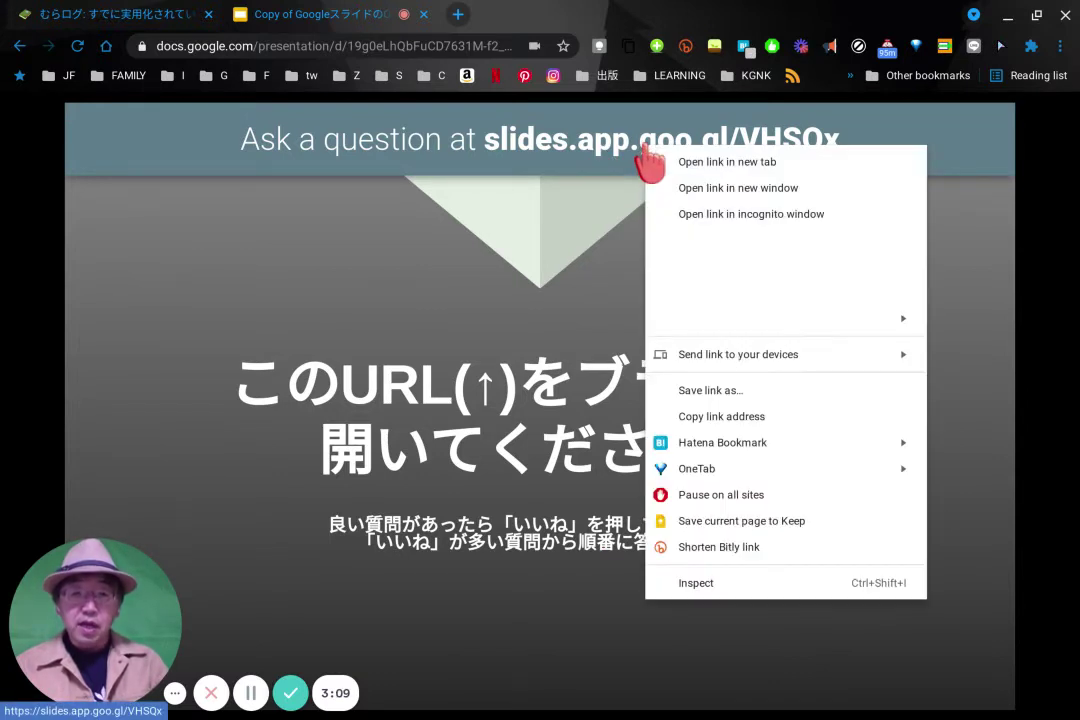
pyautogui.click(655, 186)
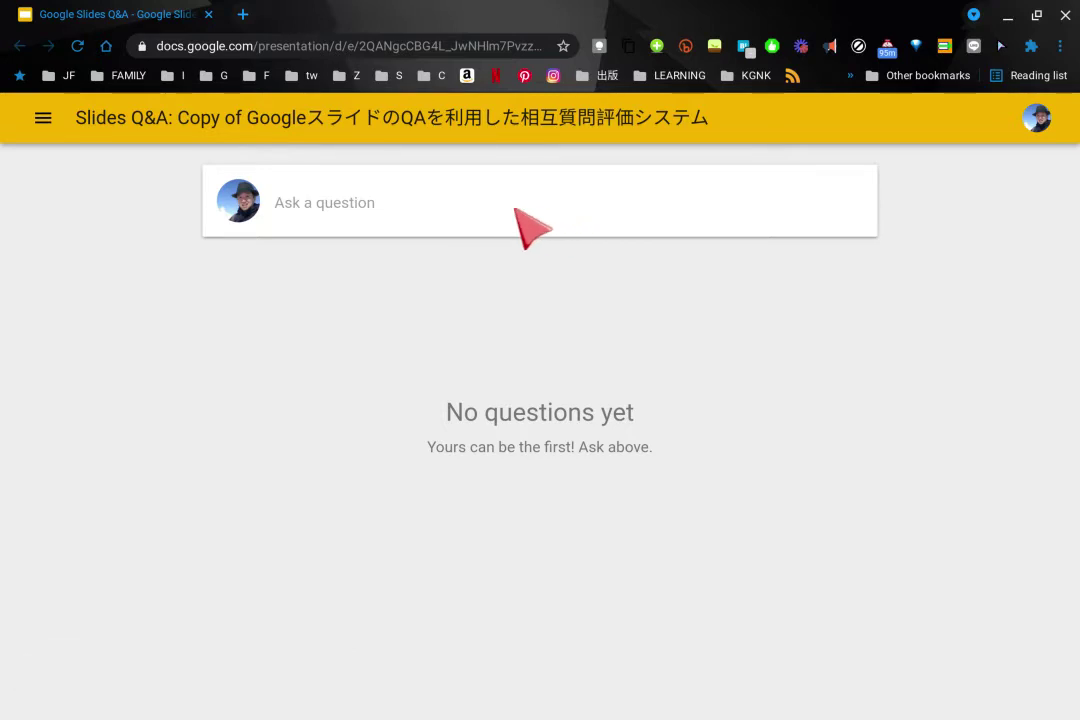
pyautogui.click(402, 207)
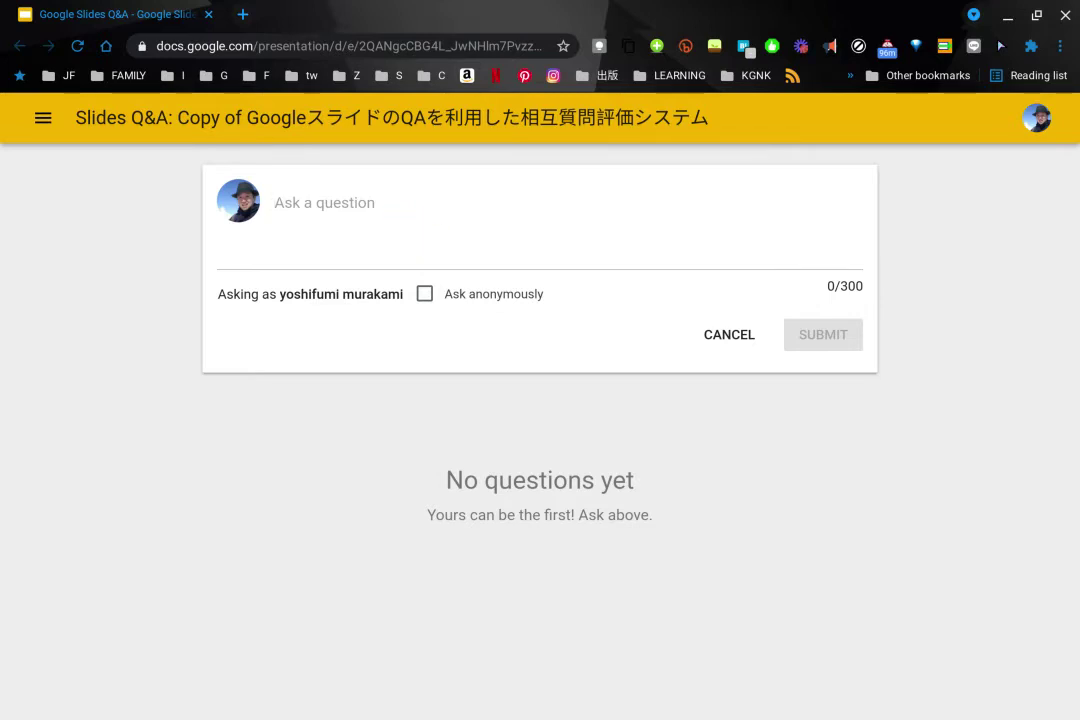
pyautogui.write('いんどにい')
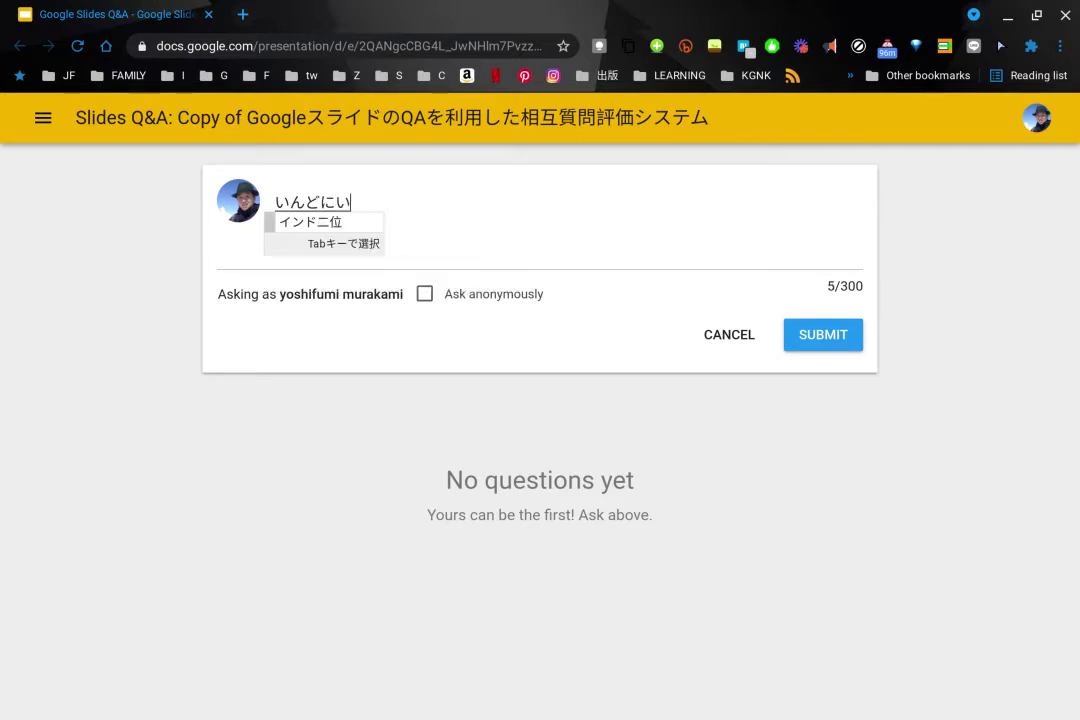
pyautogui.write('った')
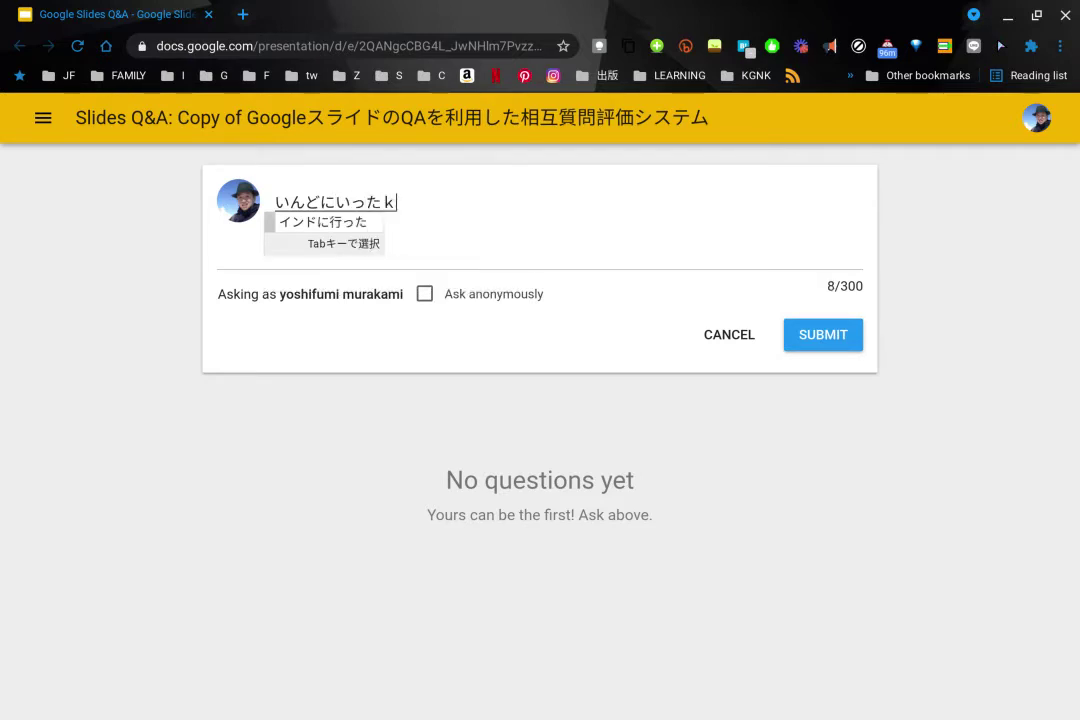
pyautogui.write('ことはありますか')
pyautogui.press('space')
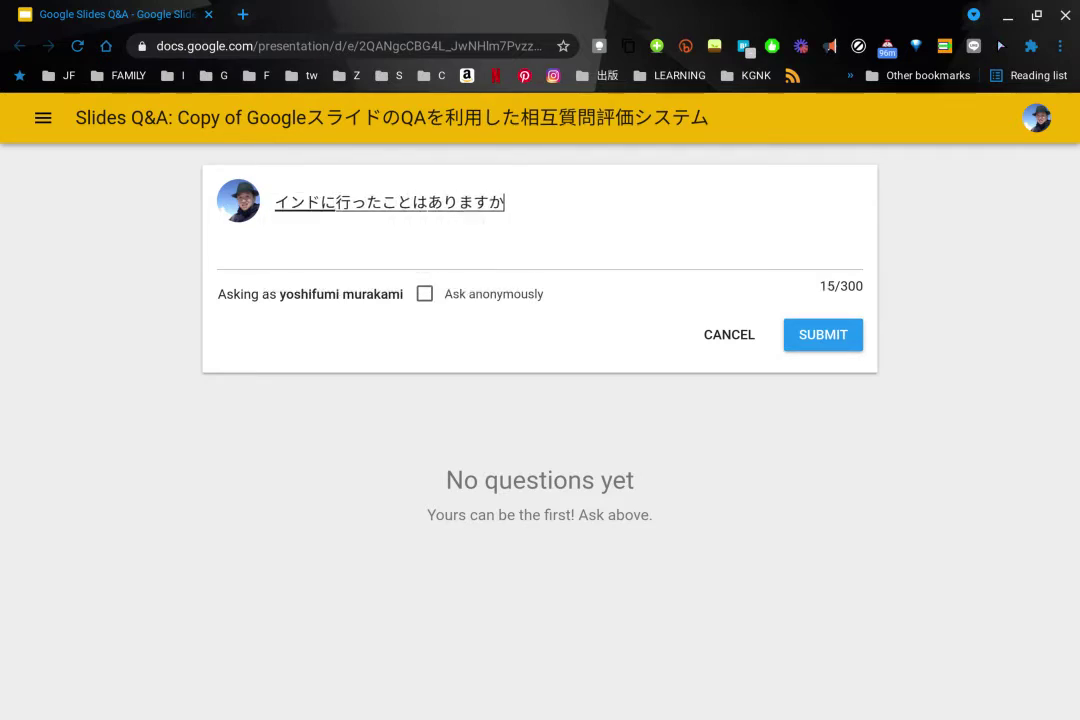
pyautogui.write('。')
pyautogui.press('Return')
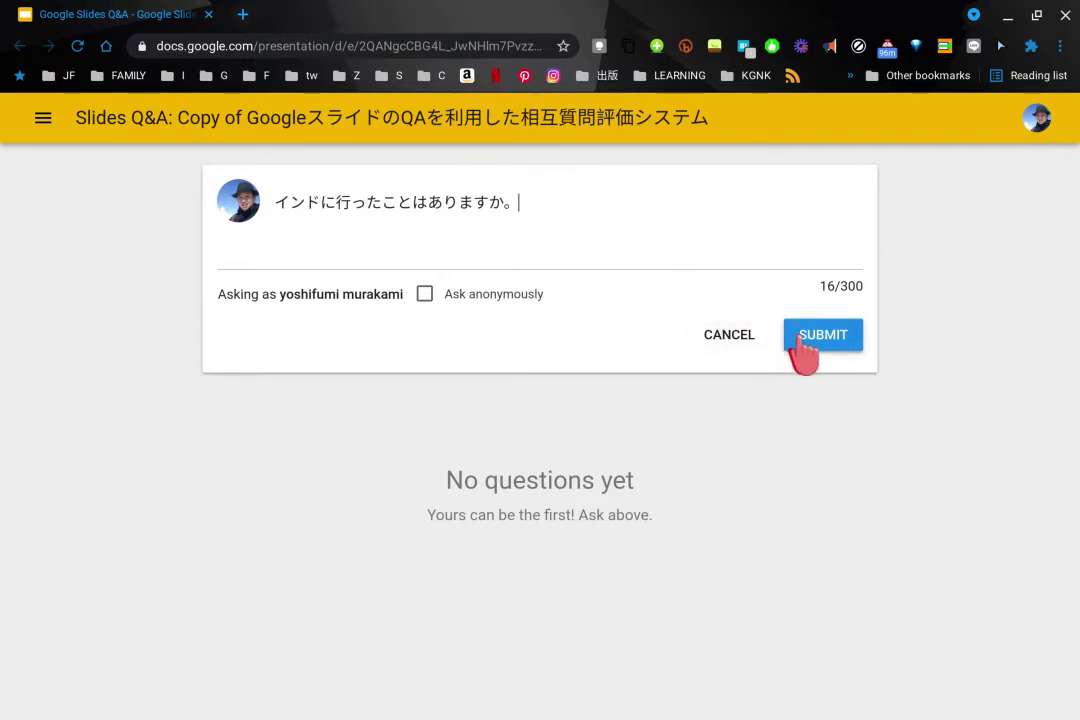
pyautogui.click(800, 338)
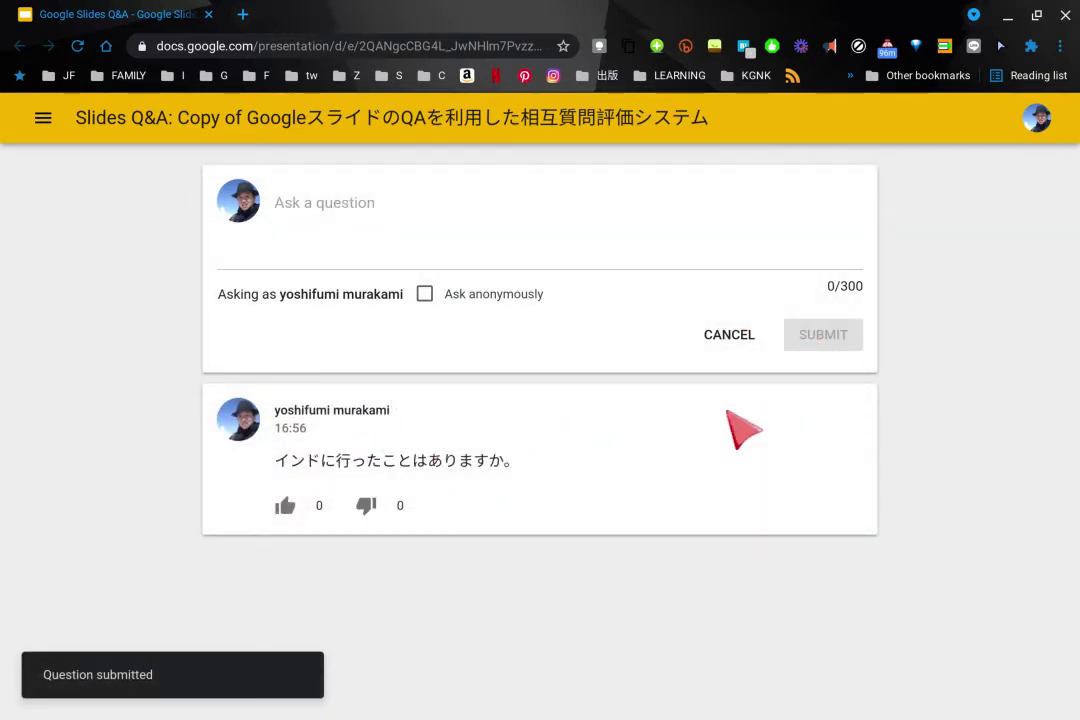
# Switch through the Presenter view window back to the audience Q&A page
pyautogui.press('F5')
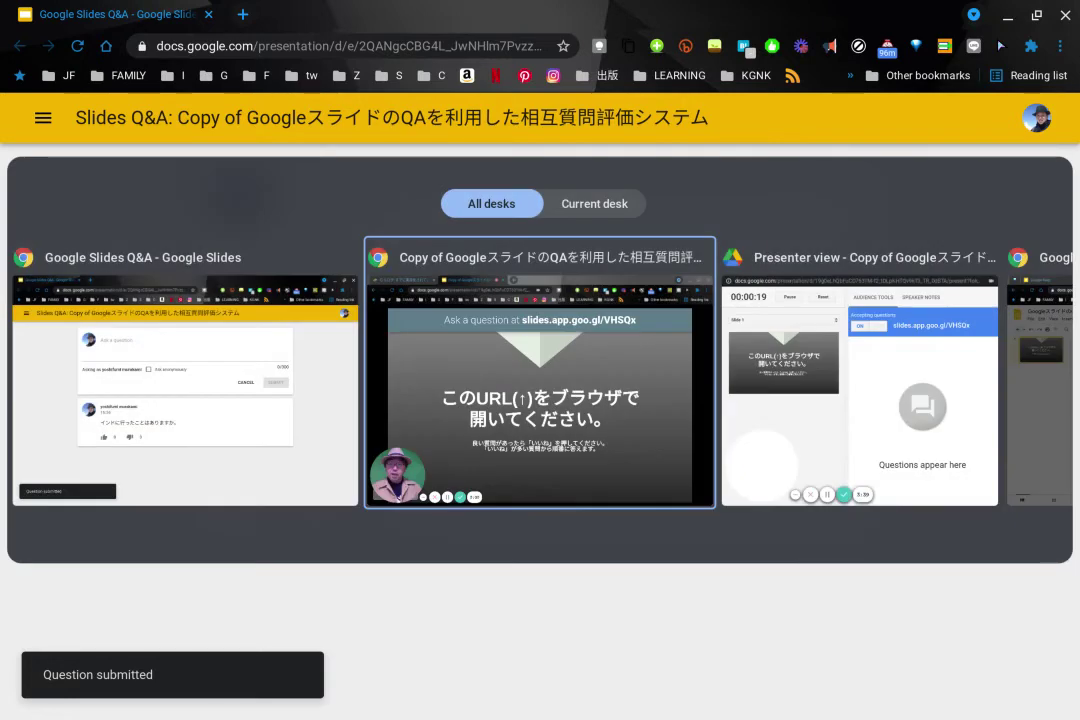
pyautogui.press('Right')
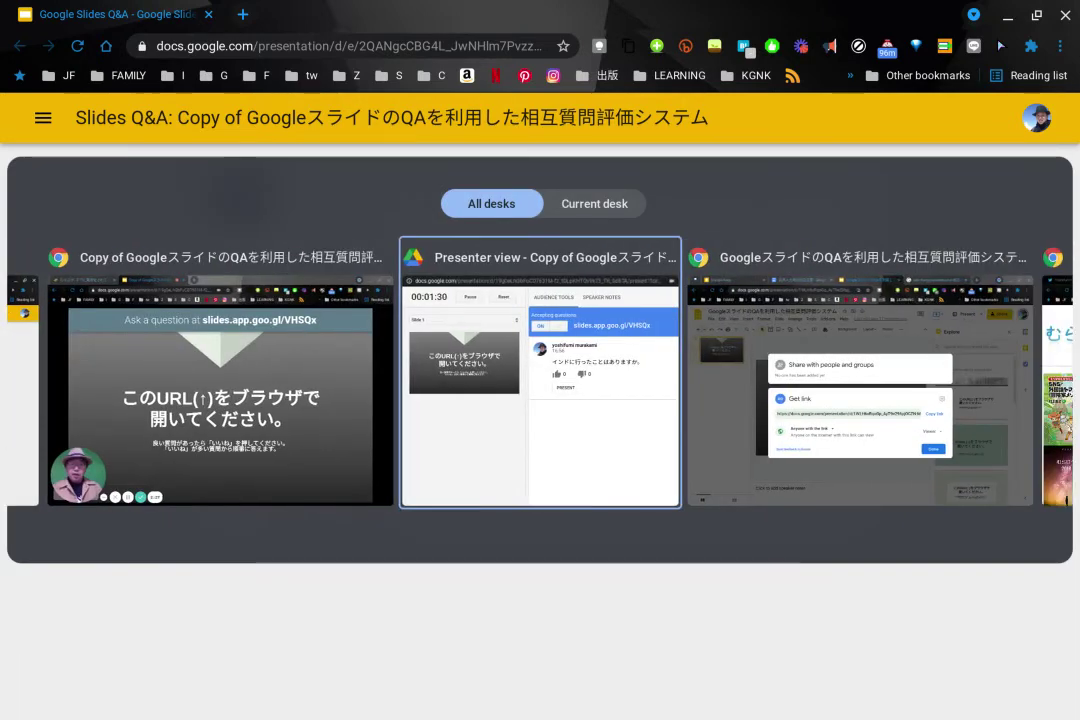
pyautogui.press('Return')
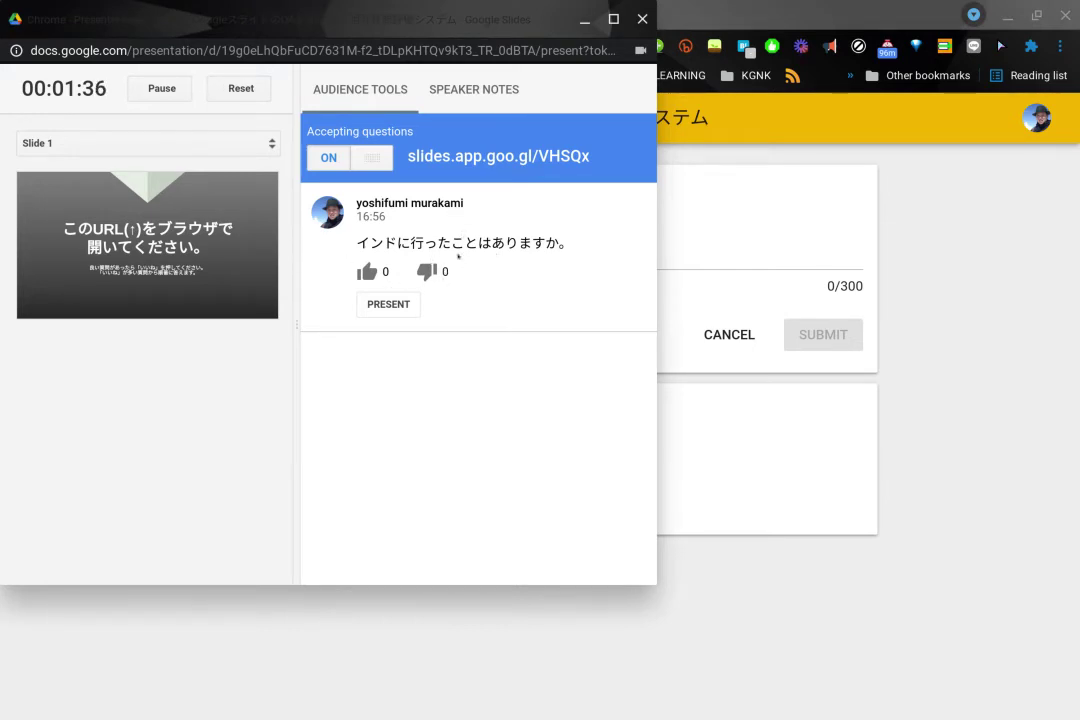
pyautogui.hotkey('alt', 'Tab')
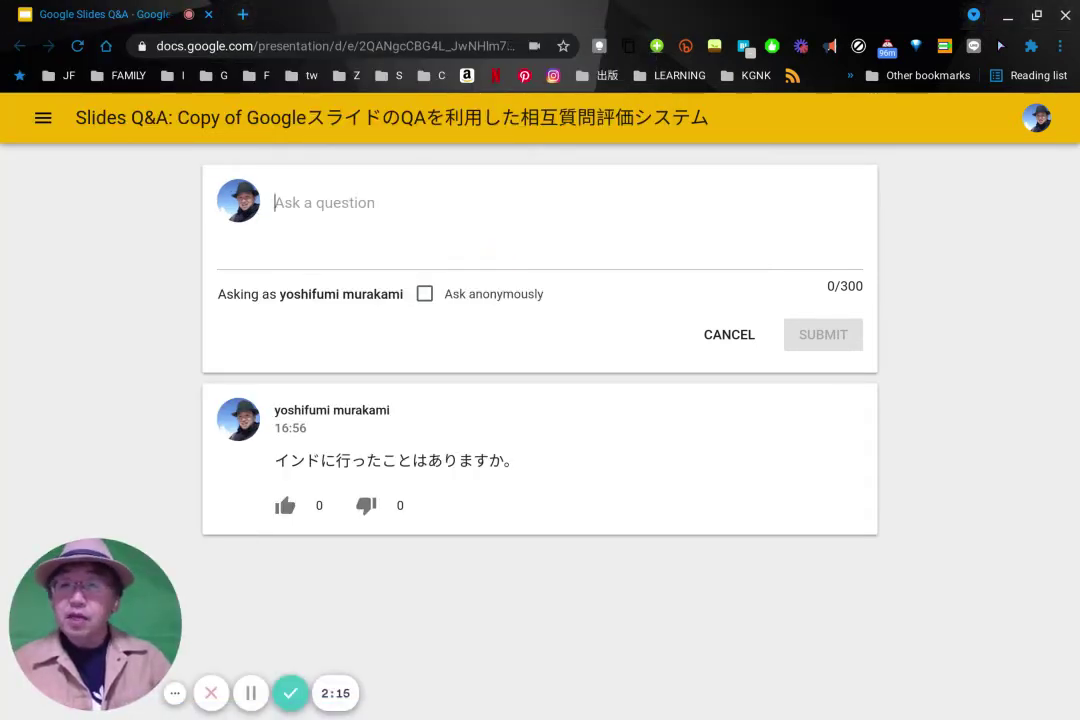
# Submit 年収はいくらですか。 as a question with Ask anonymously ticked
pyautogui.write('nenshuu')
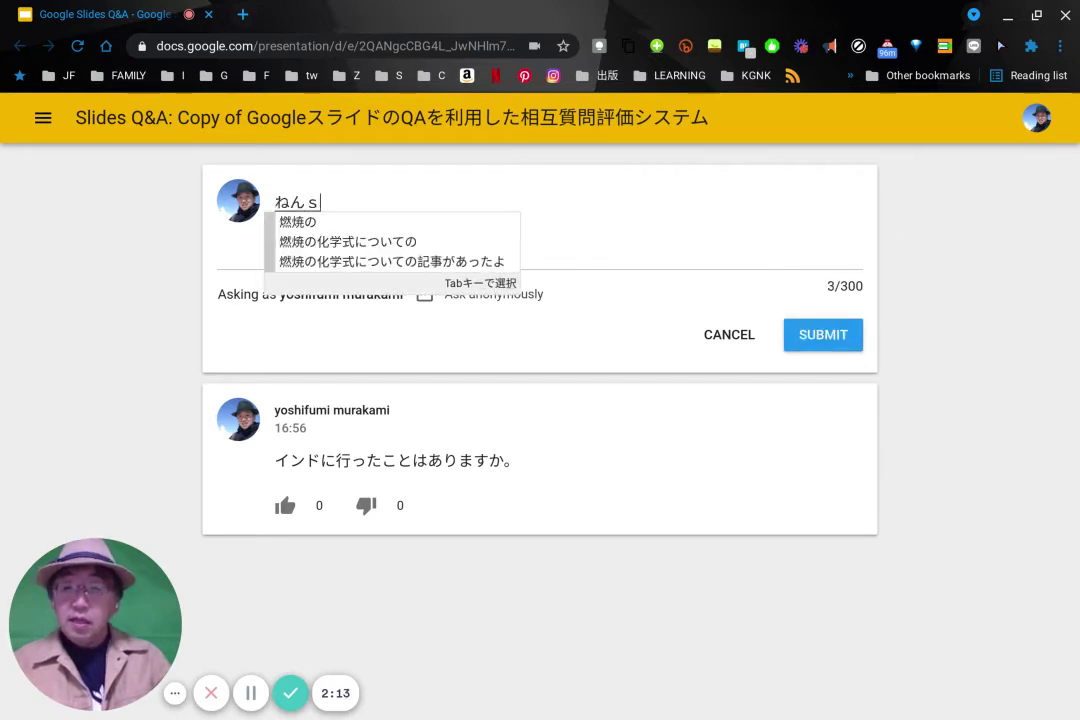
pyautogui.write('haik')
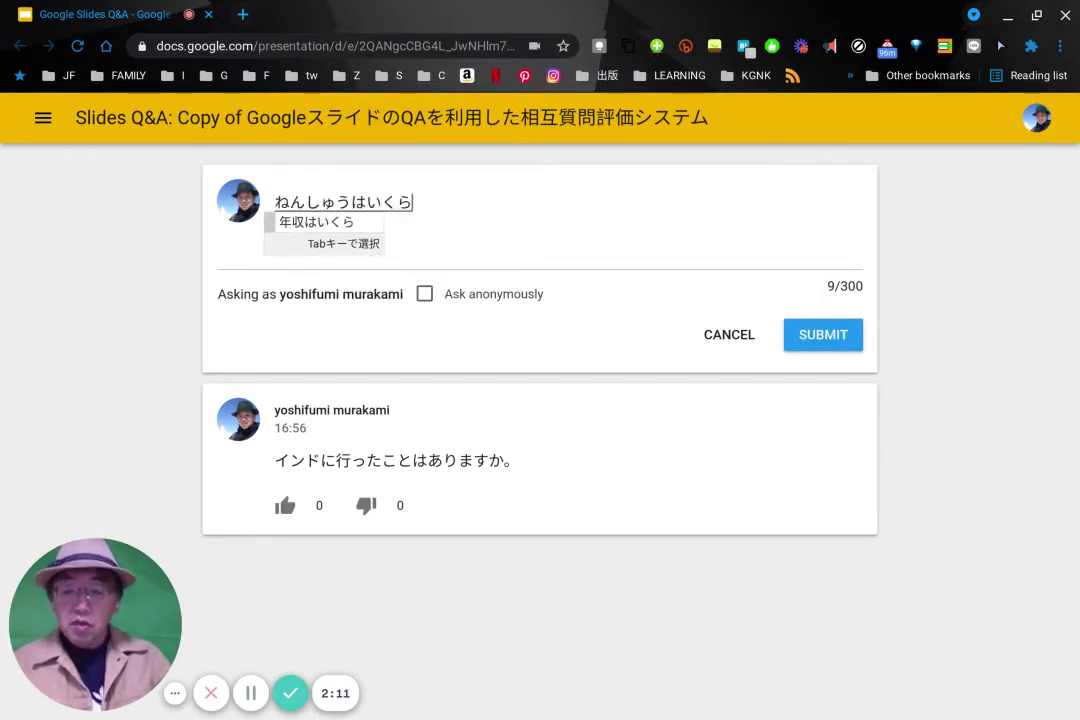
pyautogui.write('uradesuga')
pyautogui.press('space')
pyautogui.press('Return')
pyautogui.press('BackSpace')
pyautogui.write('ka.')
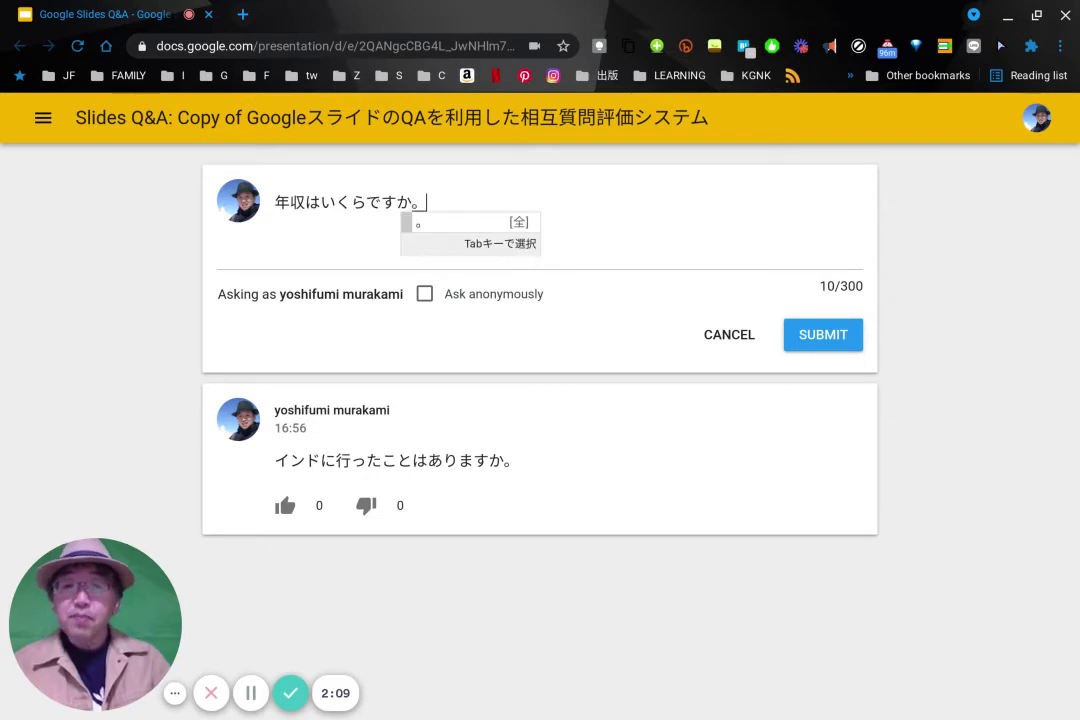
pyautogui.press('Return')
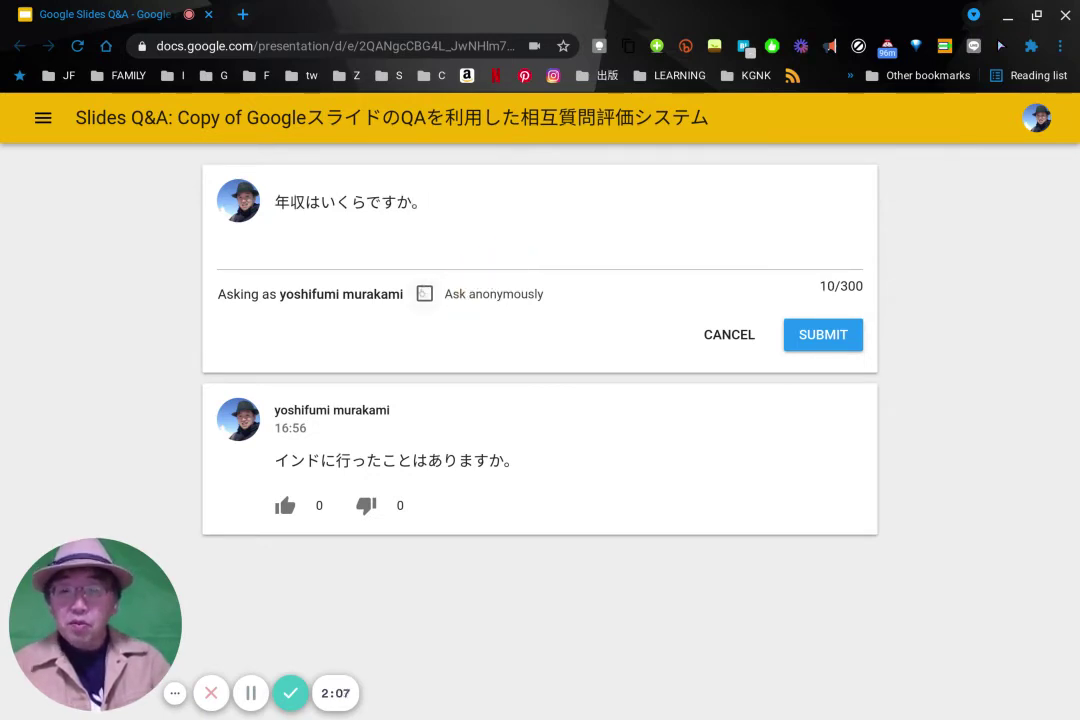
pyautogui.click(424, 293)
pyautogui.click(828, 336)
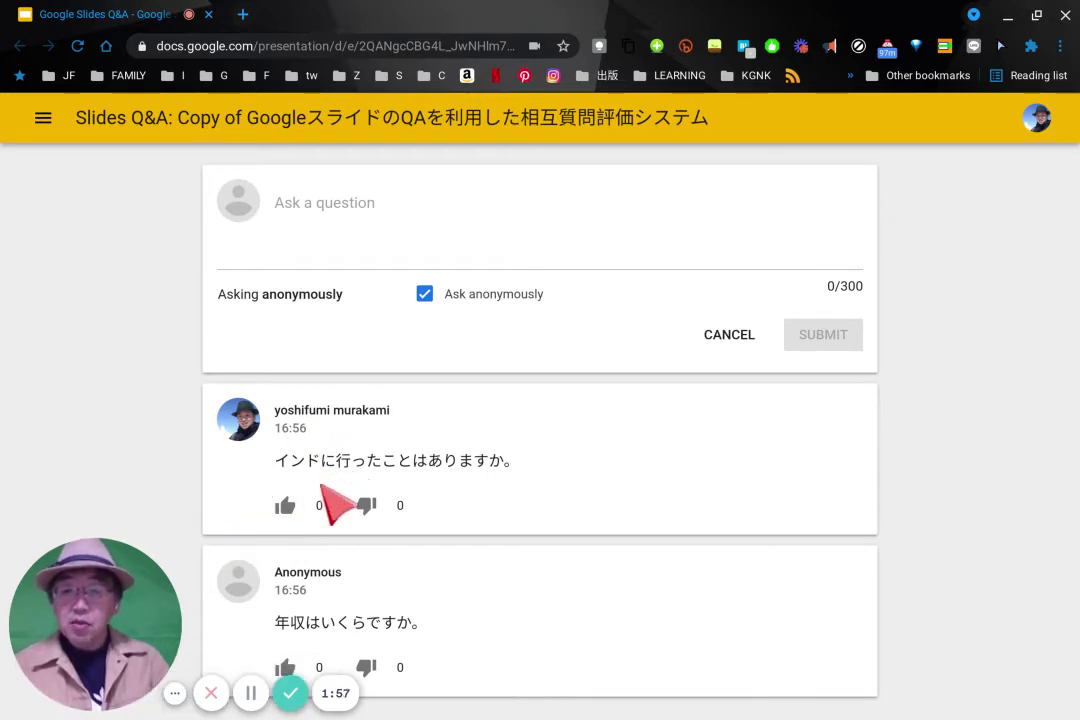
# Down-vote the India question, up-vote the salary question, then return to Presenter view
pyautogui.click(285, 506)
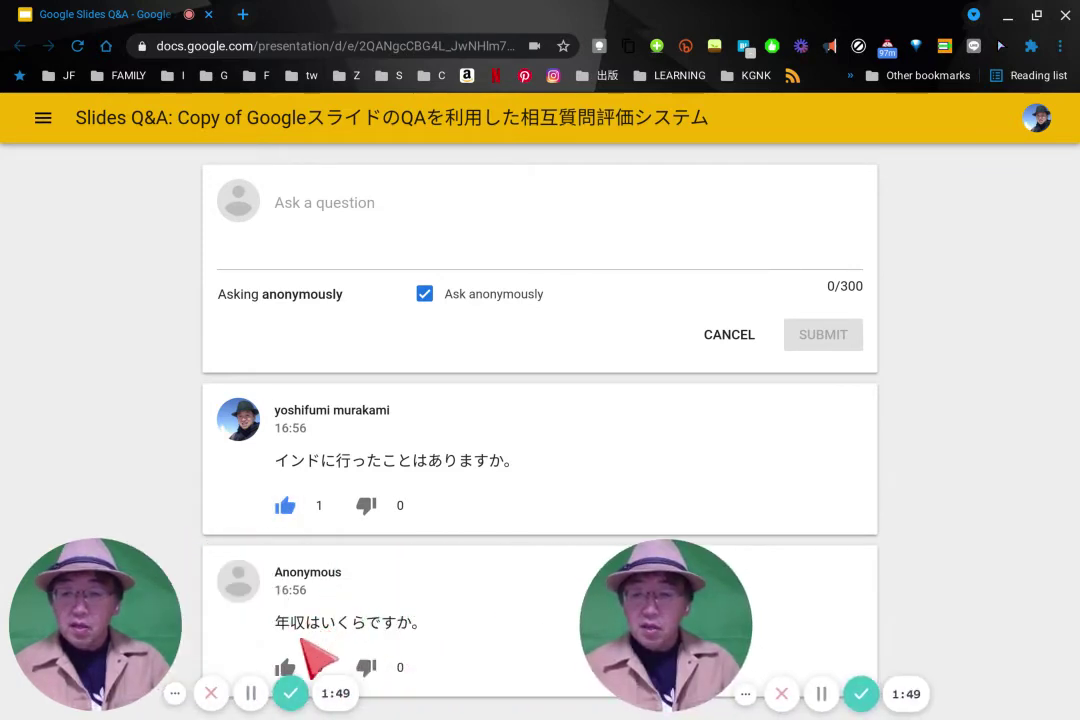
pyautogui.click(366, 667)
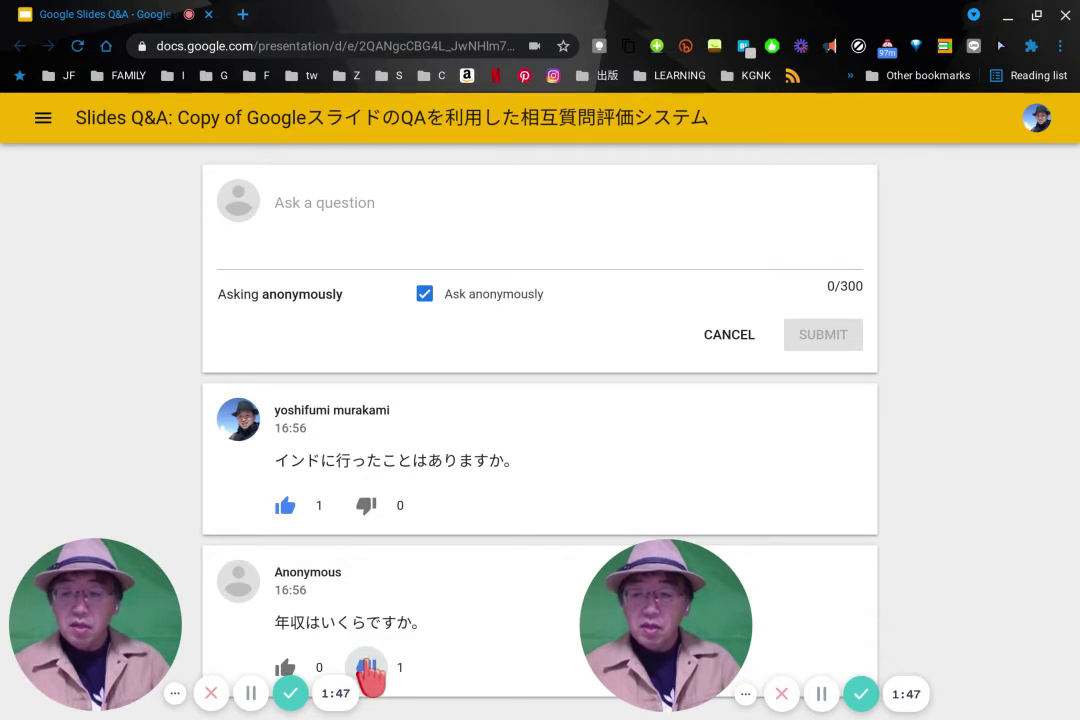
pyautogui.click(285, 504)
pyautogui.click(366, 503)
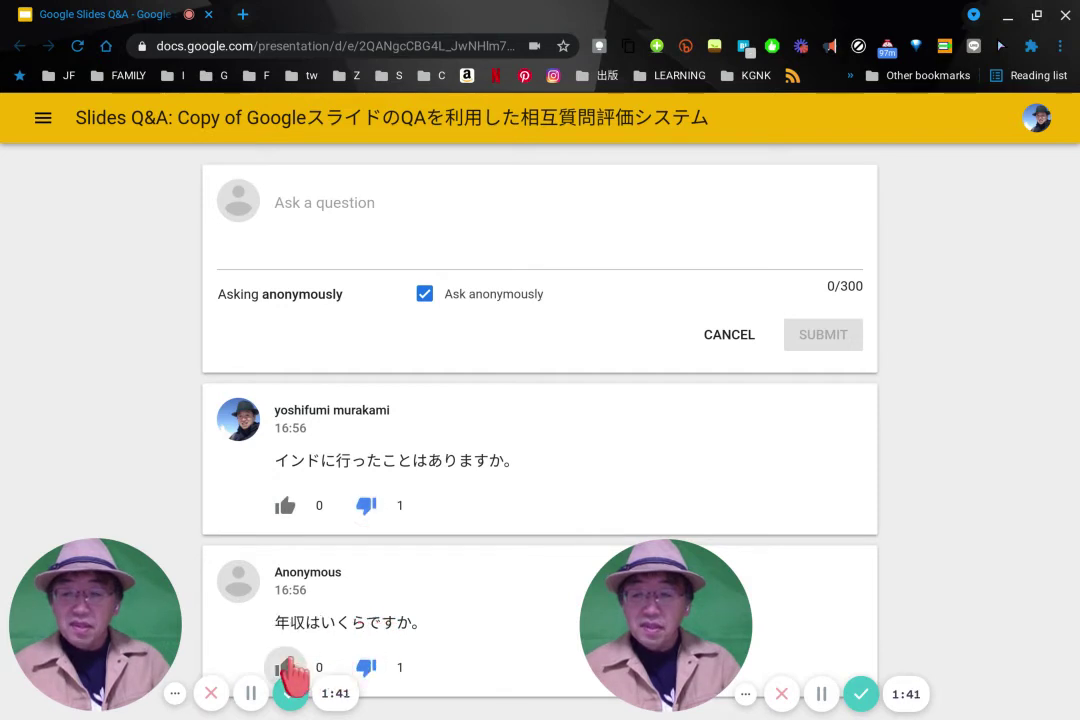
pyautogui.click(368, 668)
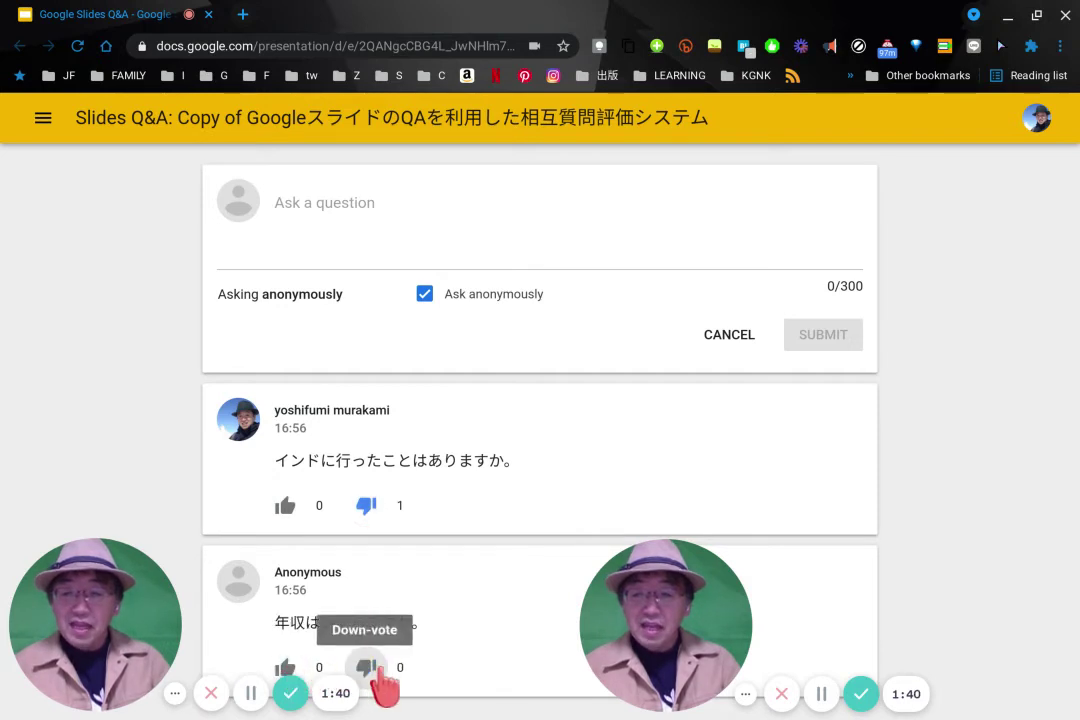
pyautogui.click(285, 667)
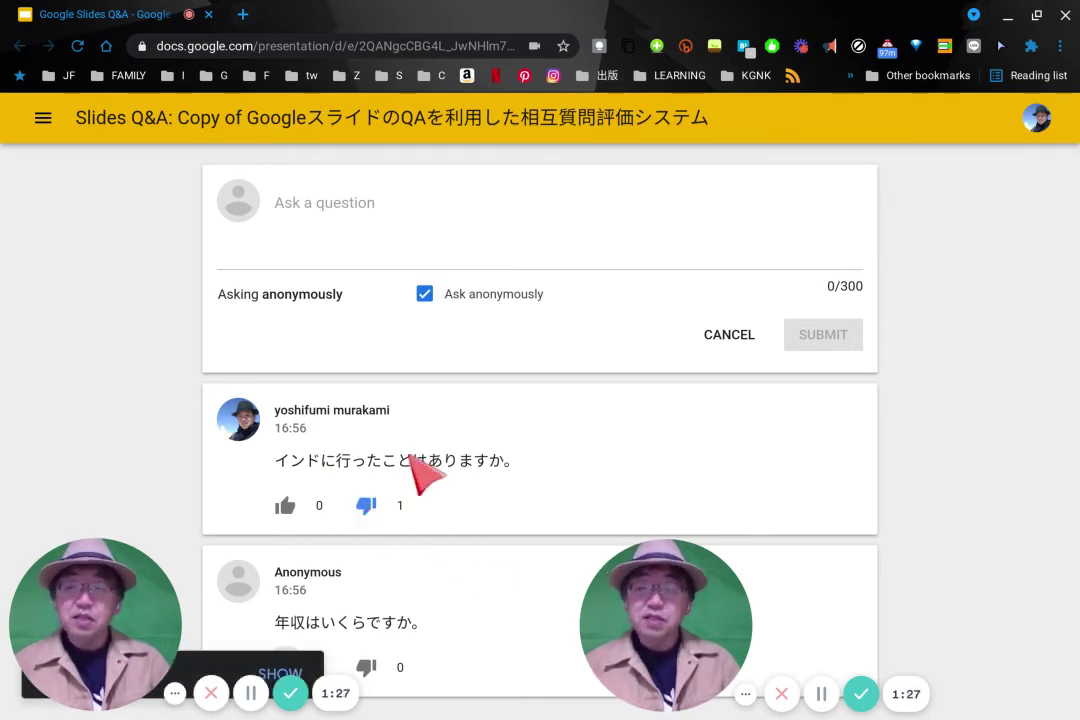
pyautogui.hotkey('alt', 'Tab')
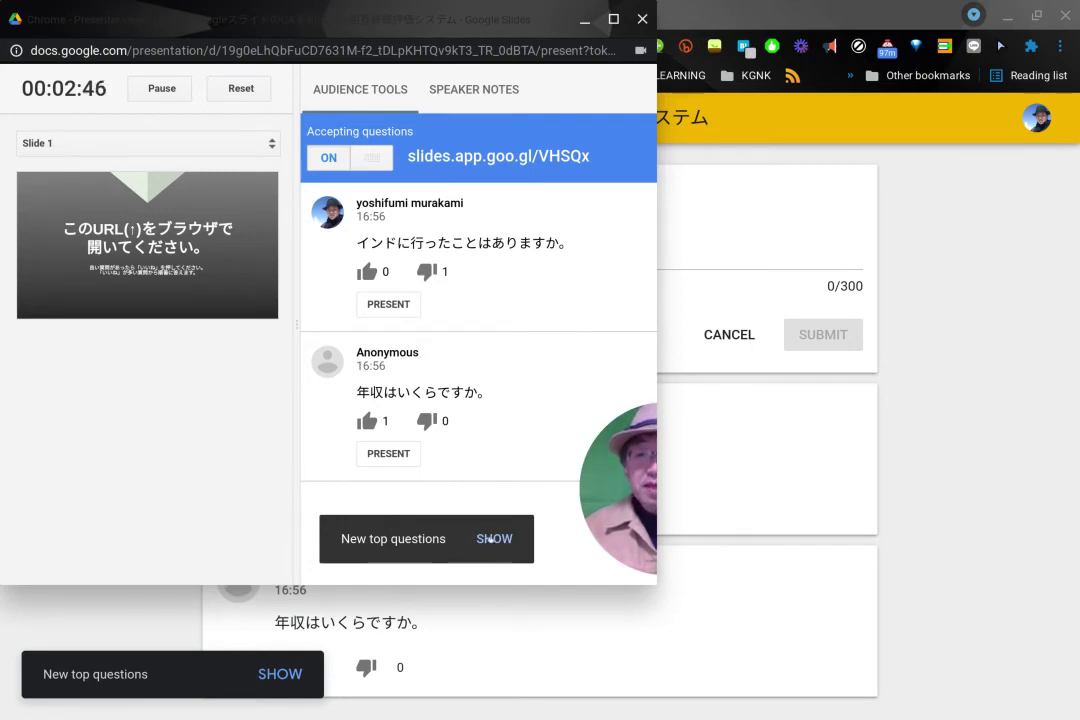
# Apply the New top questions re-sort and switch to the full-screen slideshow
pyautogui.click(492, 539)
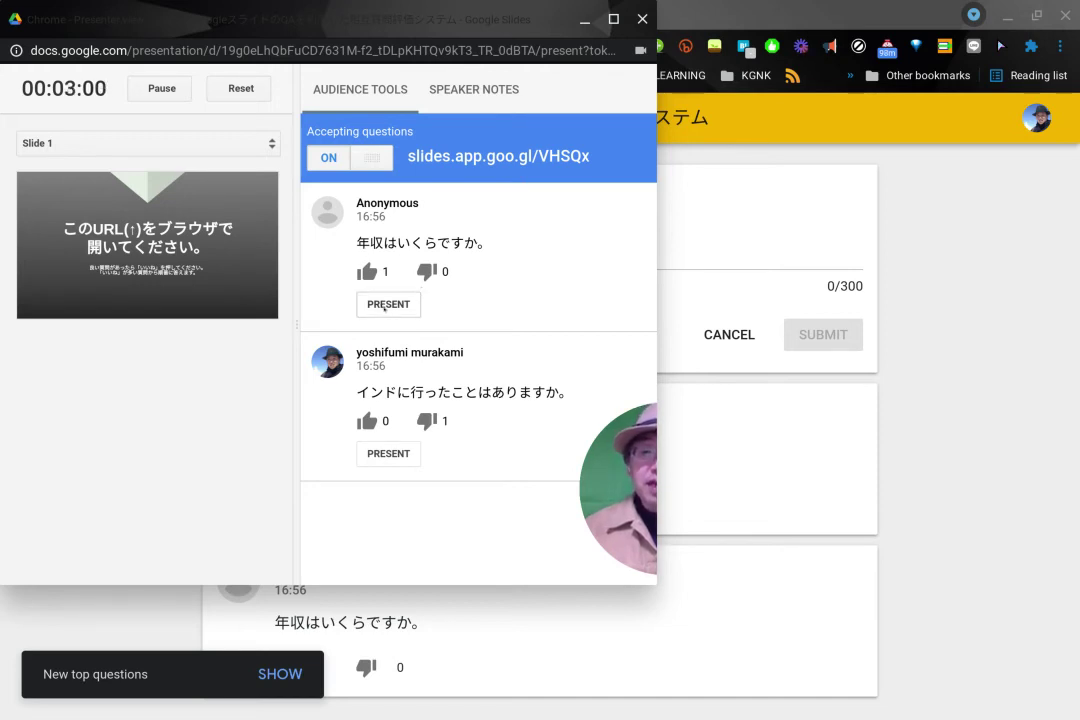
pyautogui.hotkey('alt', 'Tab')
pyautogui.press('Tab')
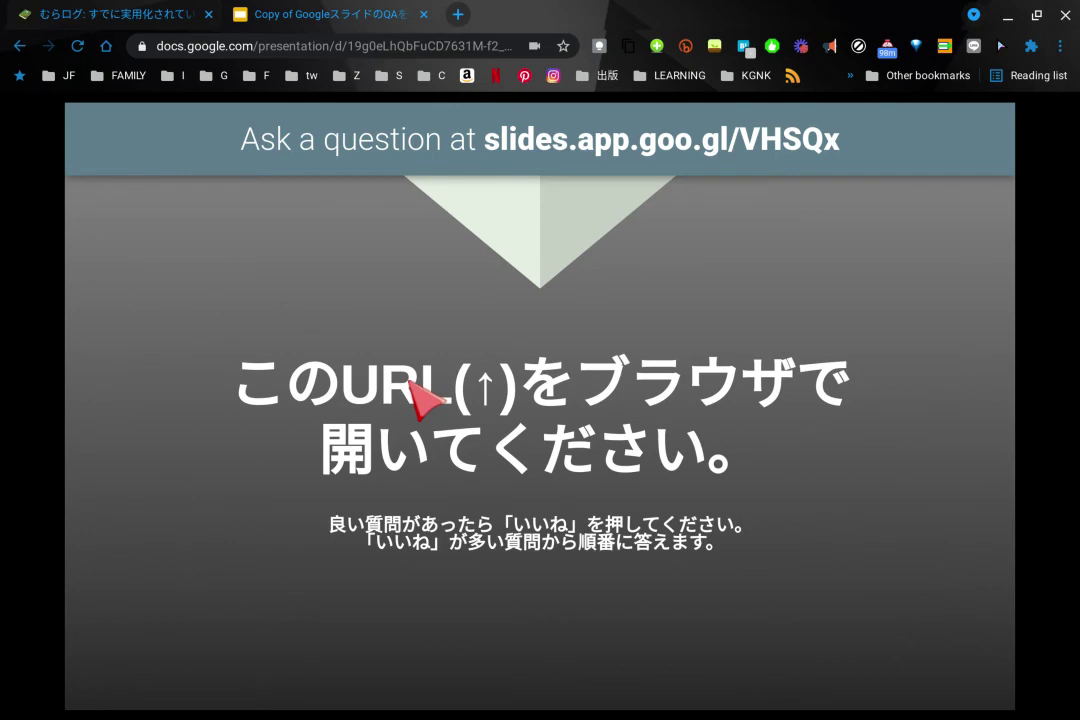
# Present the anonymous question 年収はいくらですか。 on the slide and view it in the slideshow
pyautogui.hotkey('alt', 'Tab')
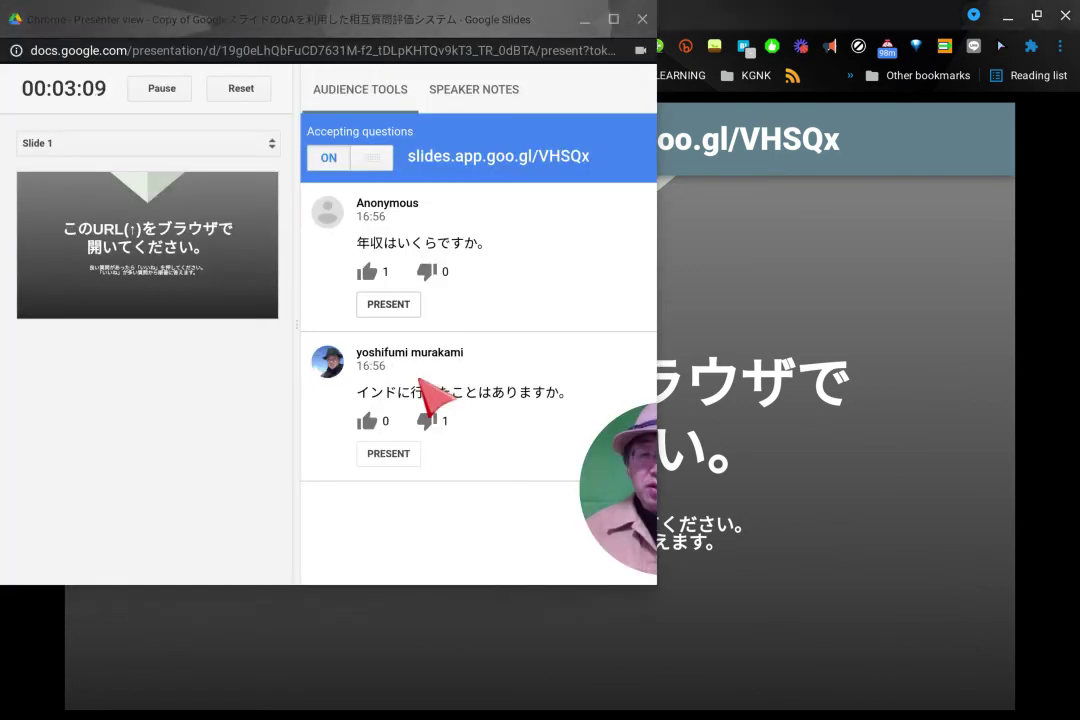
pyautogui.click(389, 304)
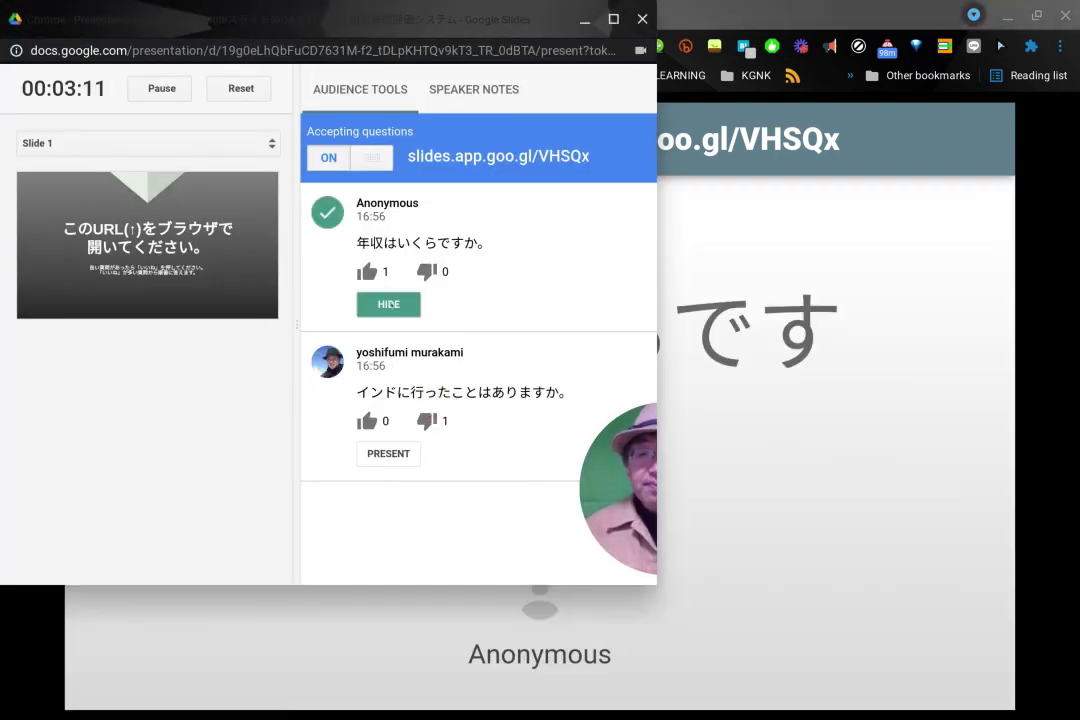
pyautogui.hotkey('alt', 'Tab')
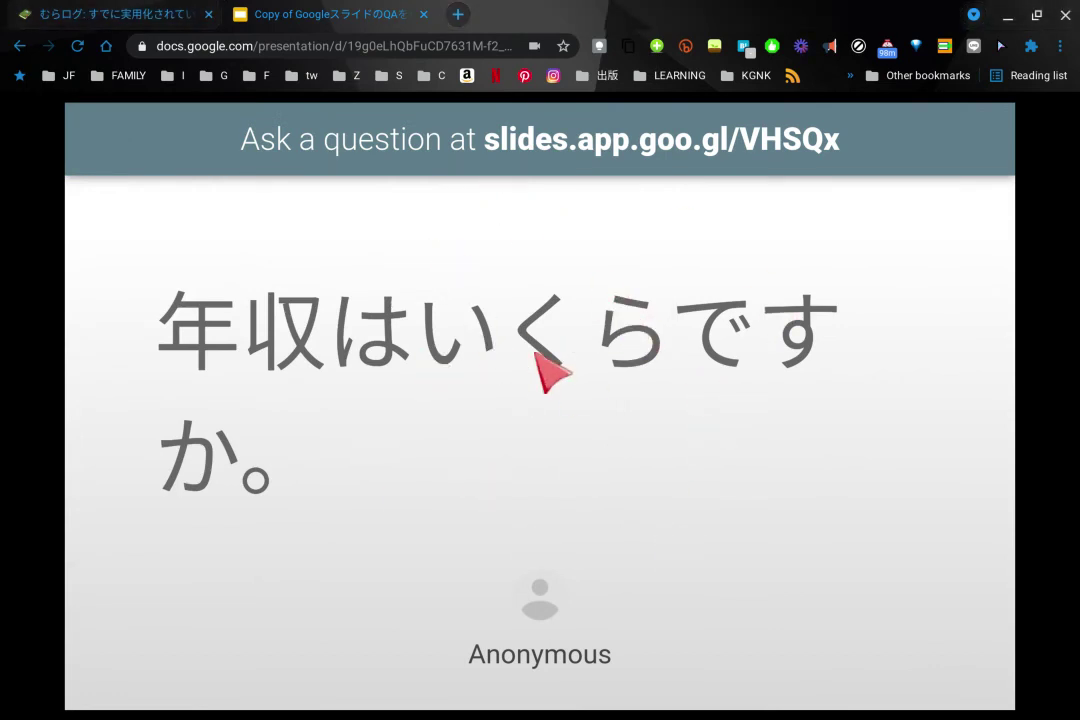
# Replace it with インドに行ったことはありますか。 and return to the full-screen slideshow
pyautogui.hotkey('alt', 'Tab')
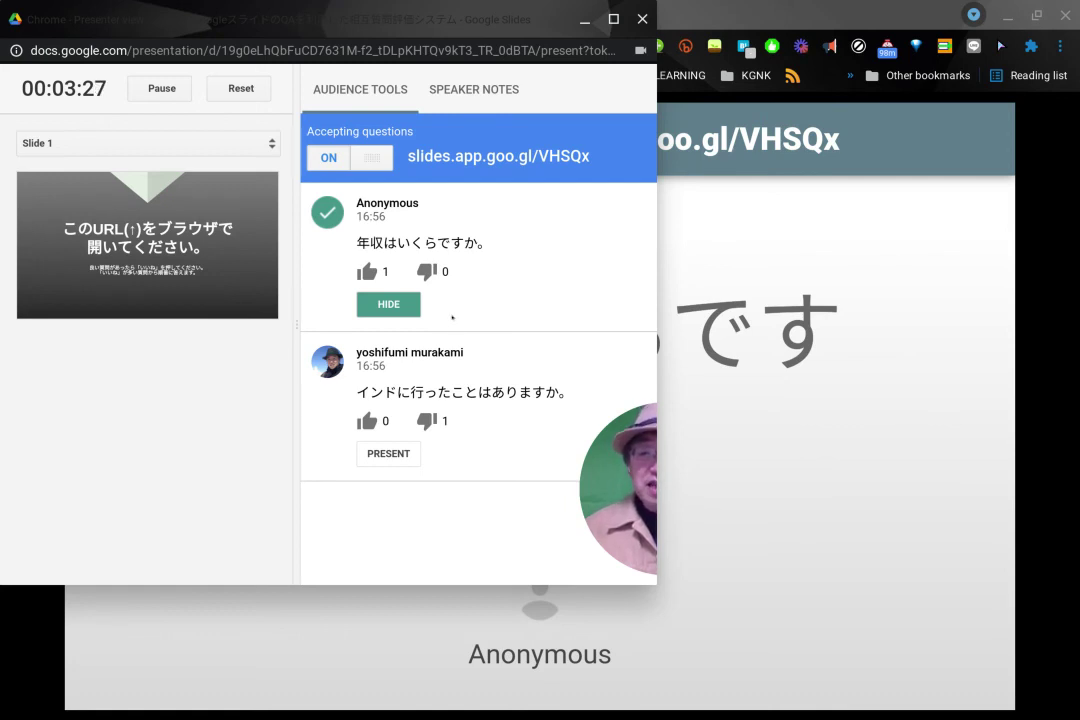
pyautogui.click(386, 453)
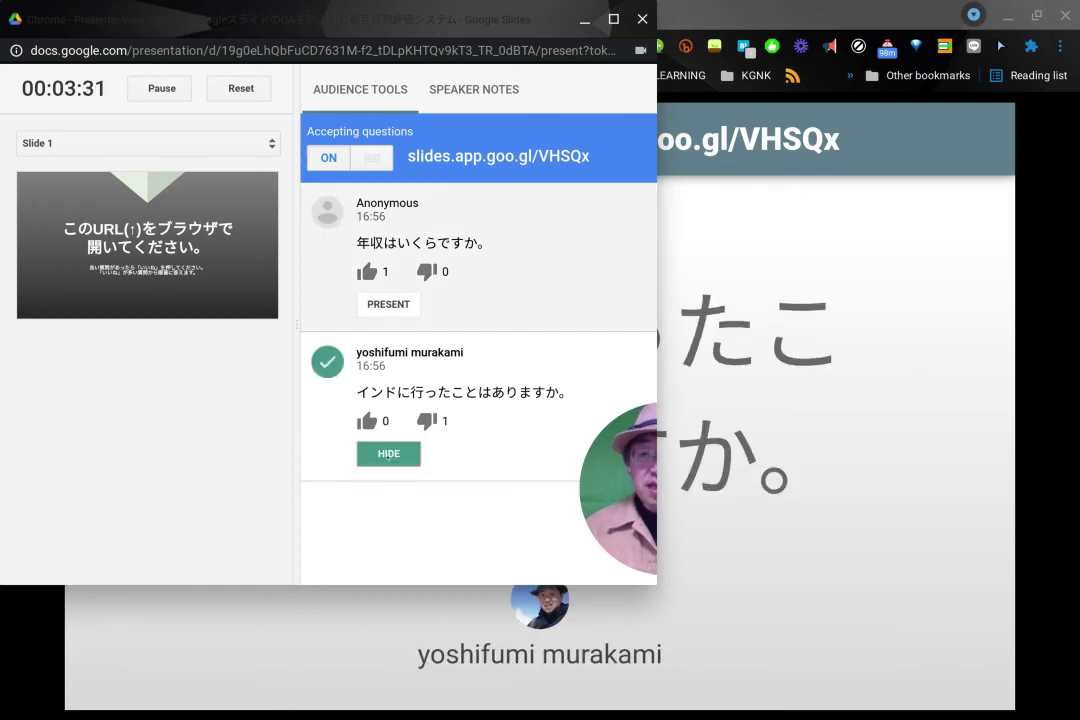
pyautogui.hotkey('alt', 'Tab')
pyautogui.press('l')
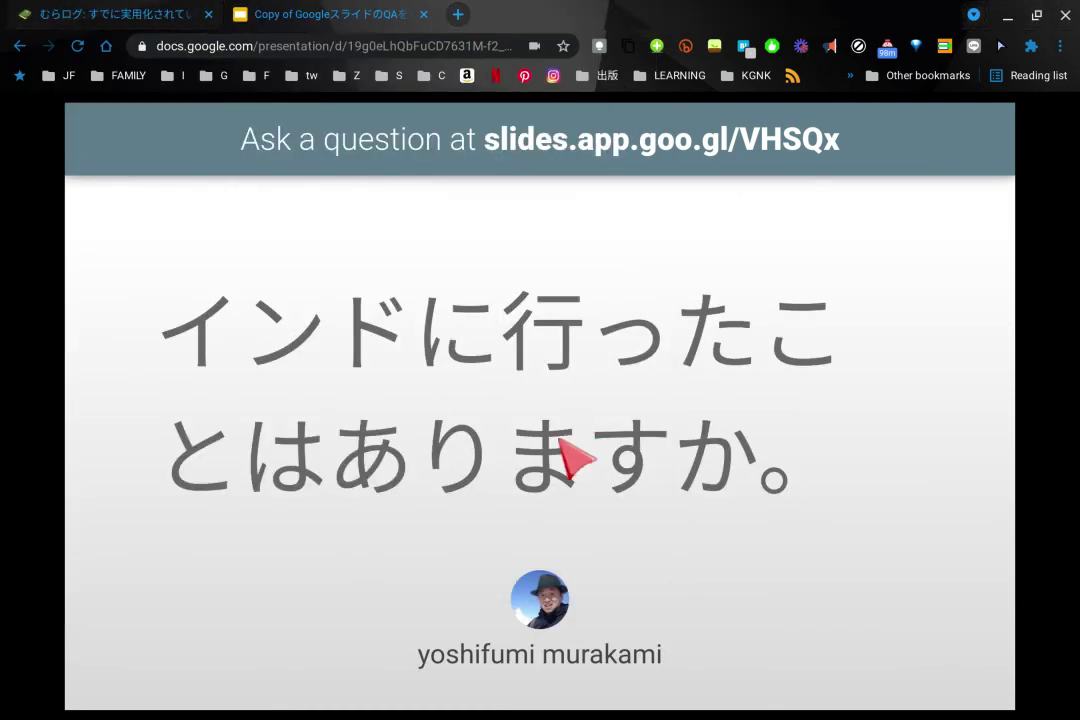